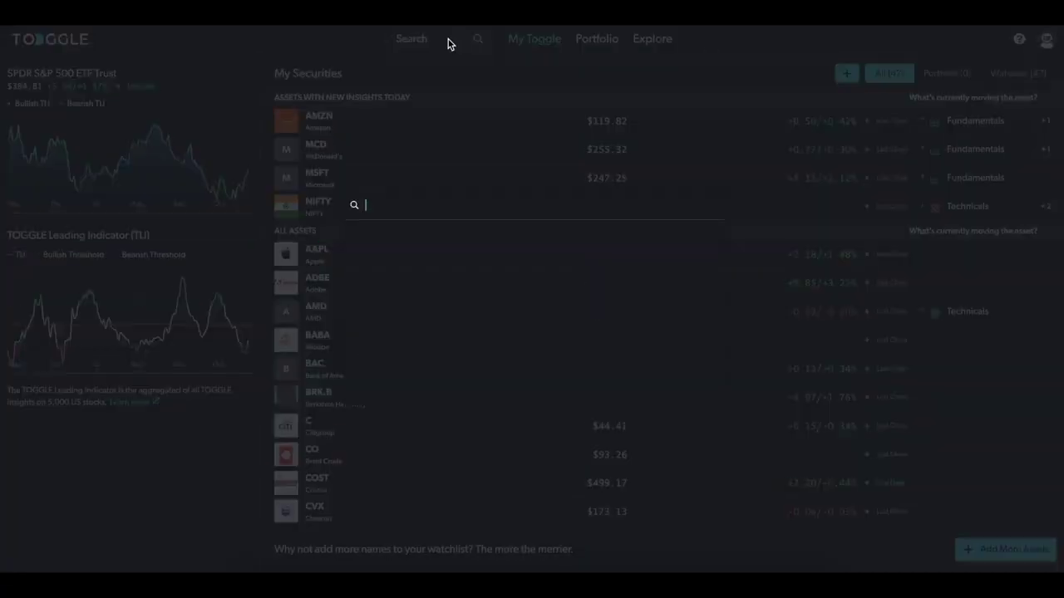
Open McDonald's (mcd) from search, browse its Market Insights, and open the Scenario tool.
{"action": "type", "text": "mcd"}
{"action": "key", "text": "Return"}
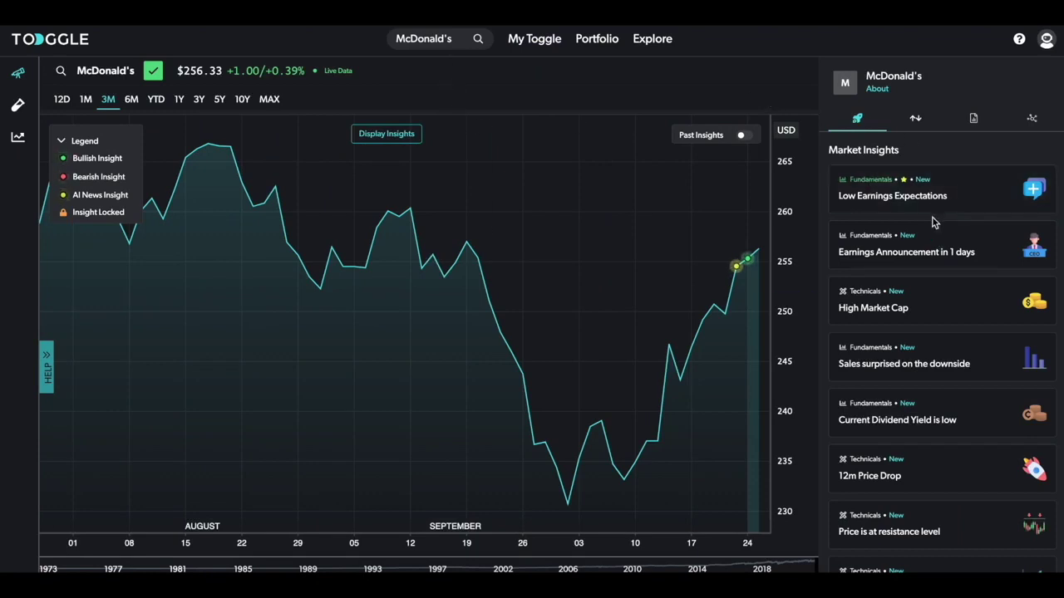
{"action": "scroll", "coordinate": [881, 374], "scroll_direction": "down", "scroll_amount": 6}
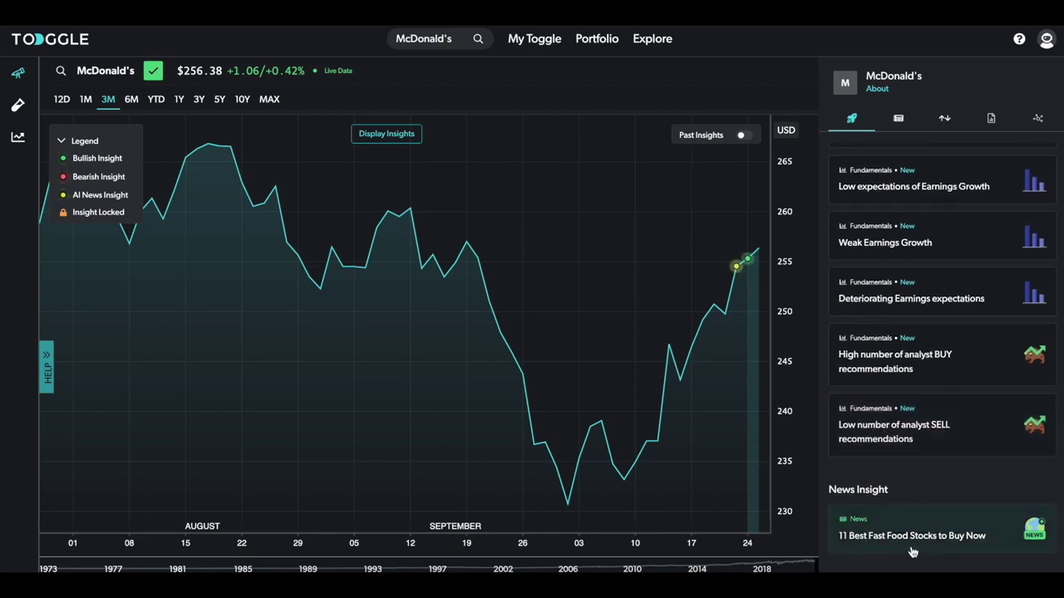
{"action": "mouse_move", "coordinate": [36, 110]}
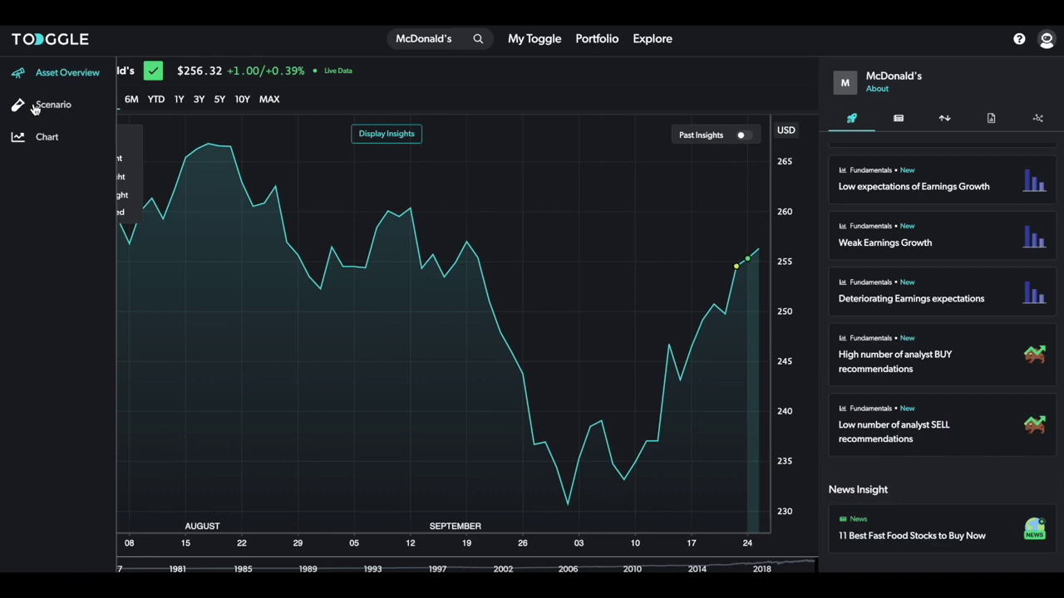
{"action": "left_click", "coordinate": [36, 108]}
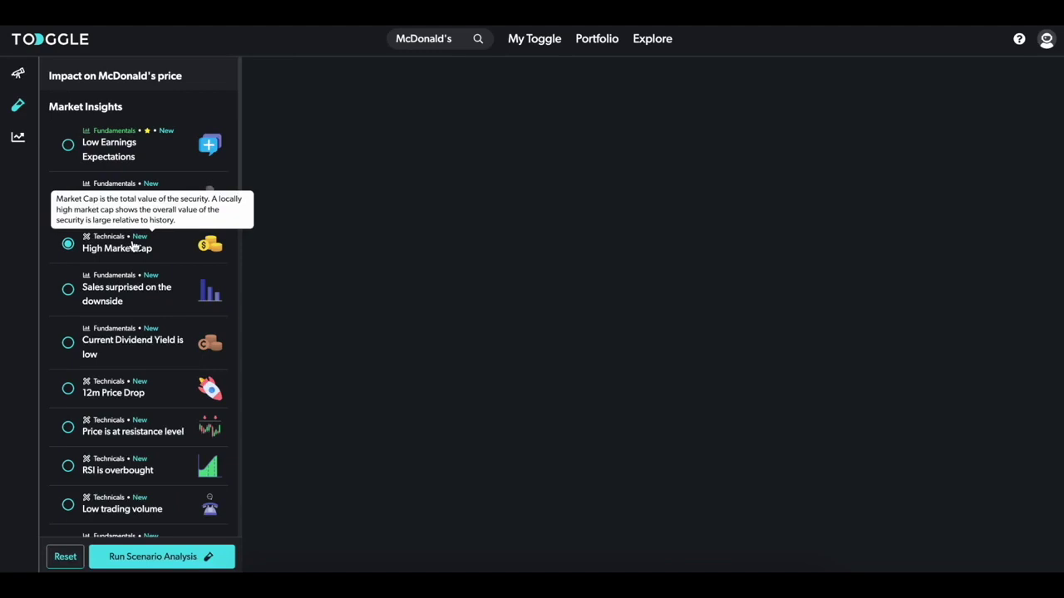
Run the McDonald's scenario backtest on the High Market Cap insight.
{"action": "left_click", "coordinate": [153, 555]}
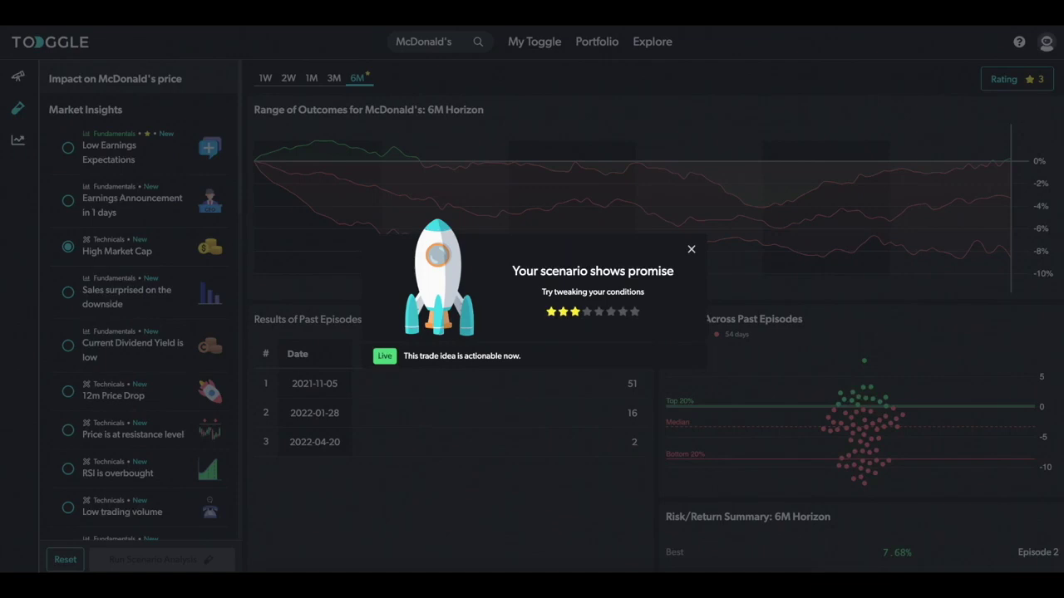
Dismiss the scenario promise message and view the scenario quality rating details.
{"action": "left_click", "coordinate": [690, 249]}
{"action": "left_click", "coordinate": [1043, 77]}
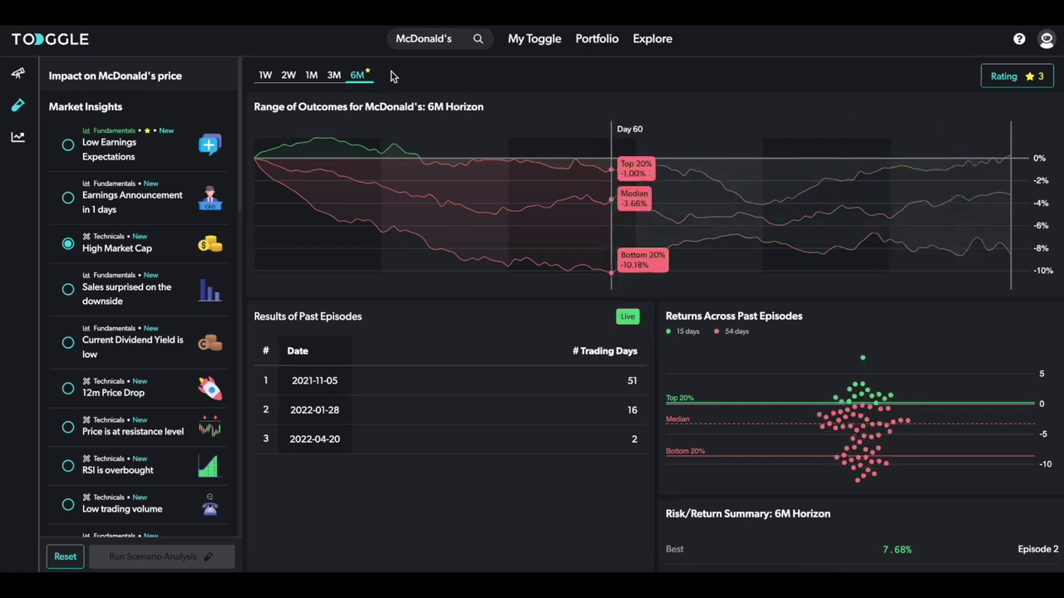
{"action": "left_click", "coordinate": [334, 77]}
{"action": "left_click", "coordinate": [316, 78]}
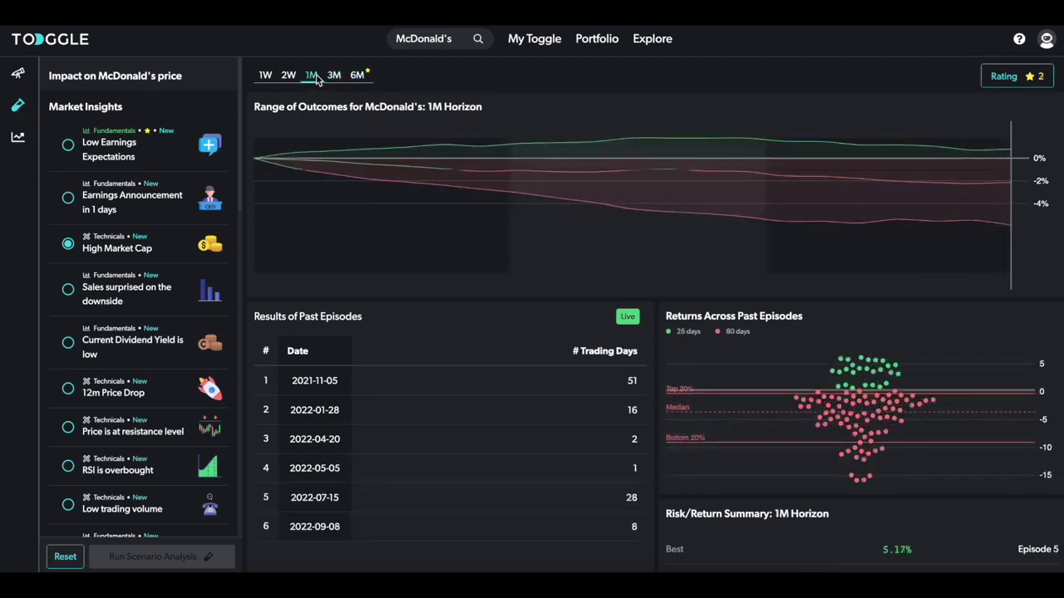
{"action": "left_click", "coordinate": [288, 76]}
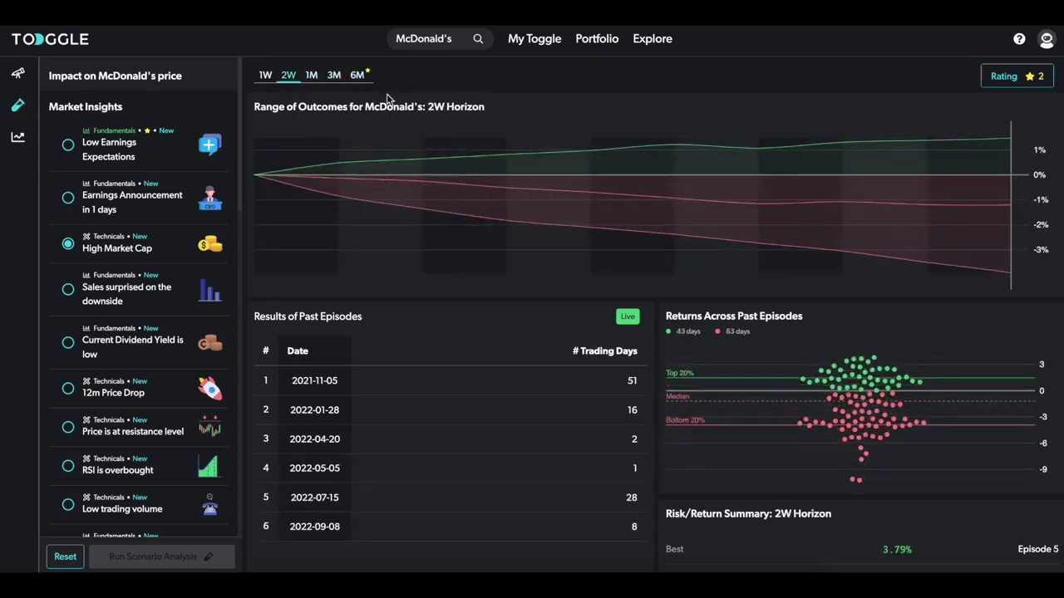
{"action": "left_click", "coordinate": [312, 77]}
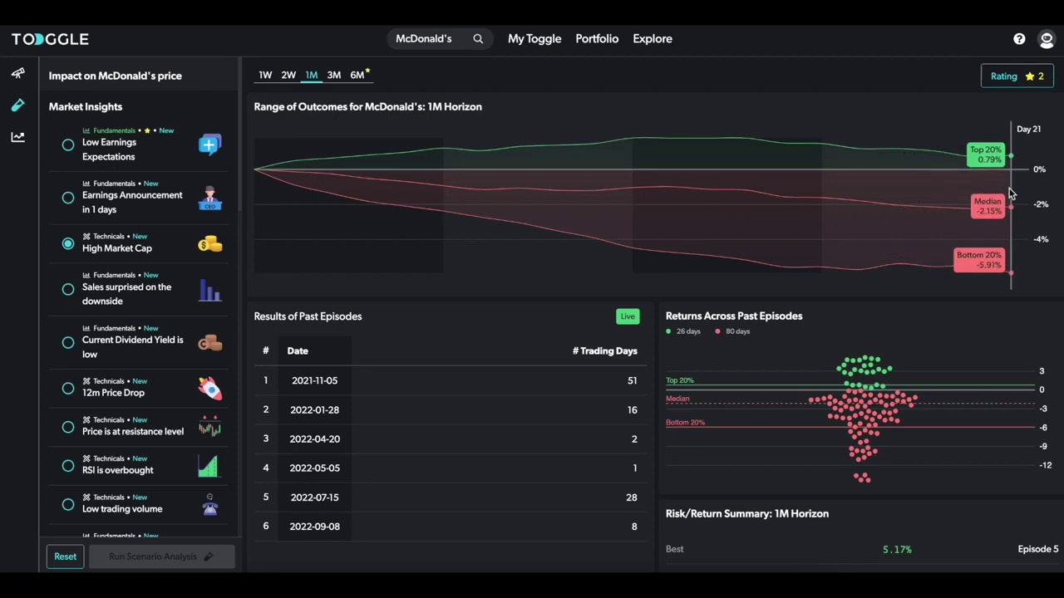
{"action": "left_click", "coordinate": [357, 75]}
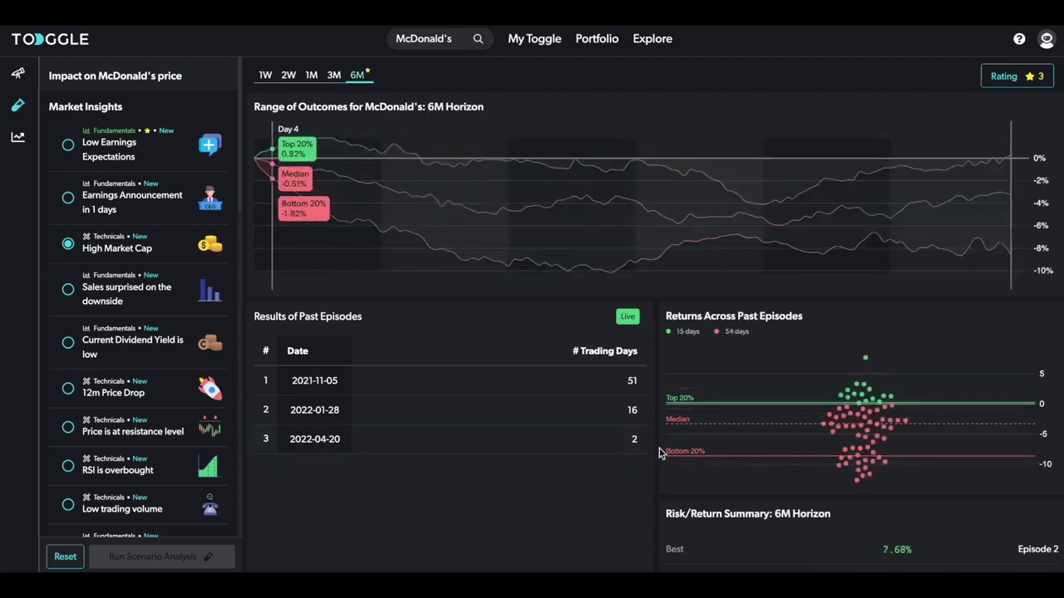
{"action": "mouse_move", "coordinate": [322, 376]}
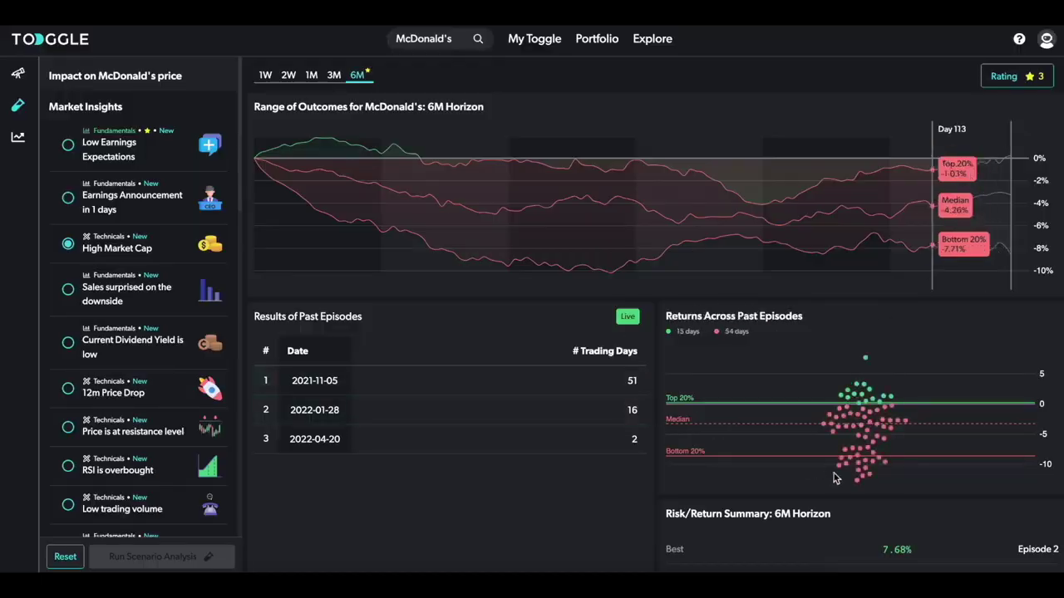
{"action": "mouse_move", "coordinate": [858, 488]}
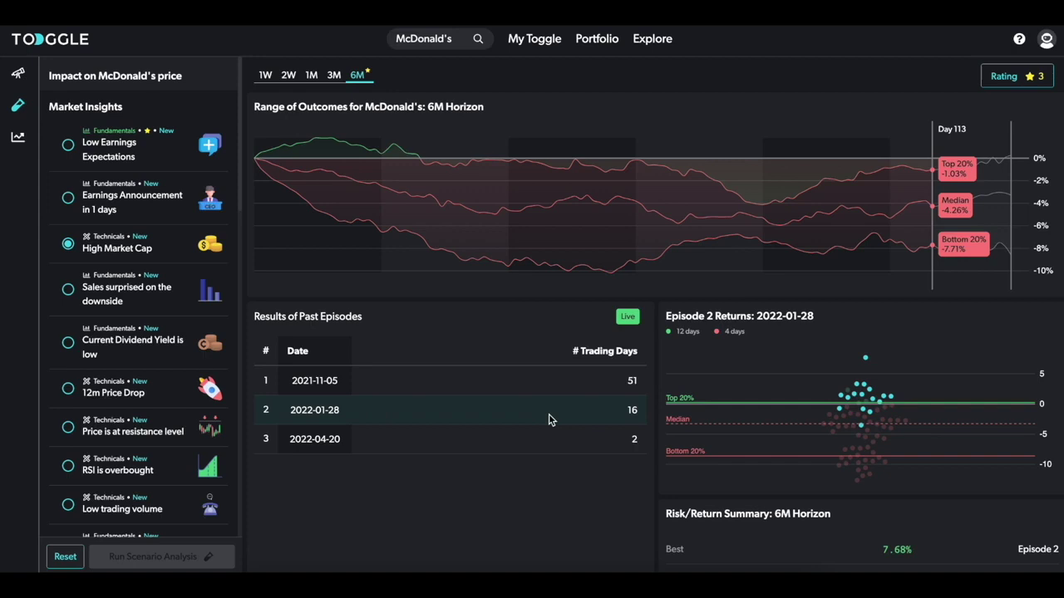
Show returns for the 2022-04-20 episode, then open the Low Earnings Expectations insight.
{"action": "left_click", "coordinate": [535, 439]}
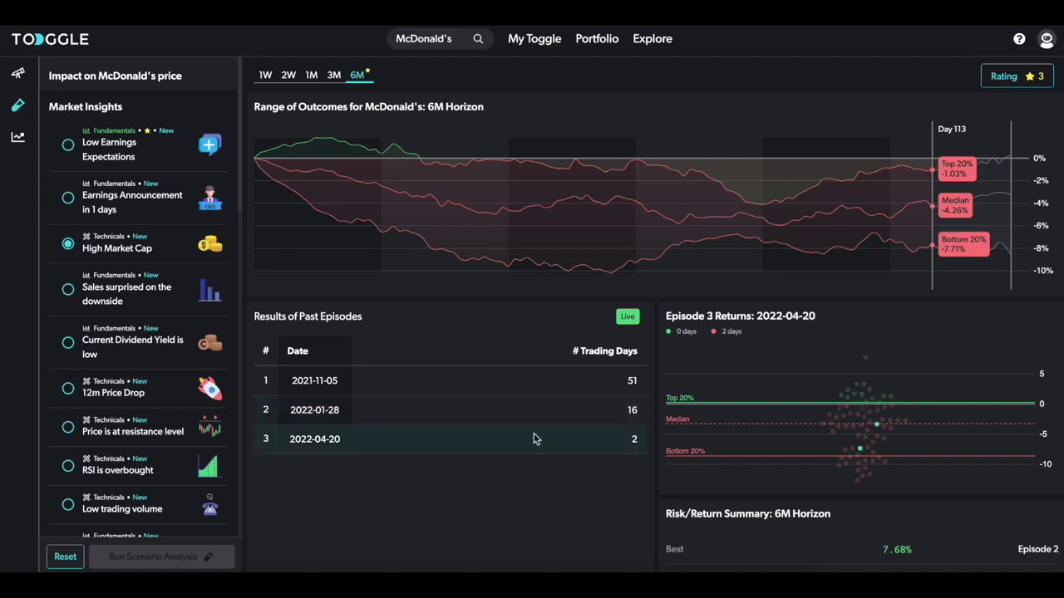
{"action": "mouse_move", "coordinate": [860, 454]}
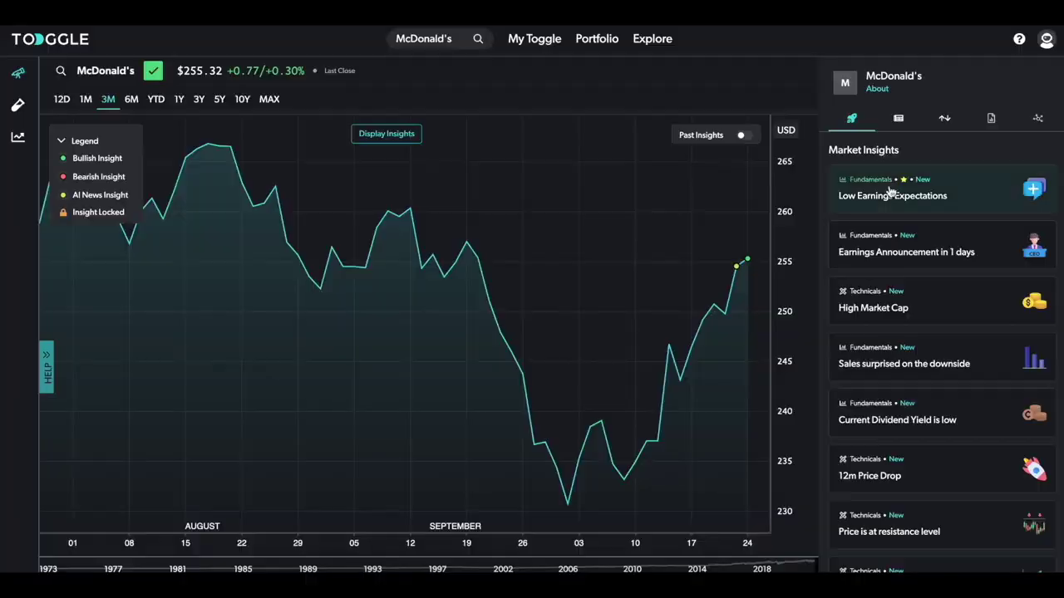
{"action": "left_click", "coordinate": [889, 192]}
Load the Low Earnings Expectations insight into the scenario tool and review its Conditions list.
{"action": "left_click", "coordinate": [625, 401]}
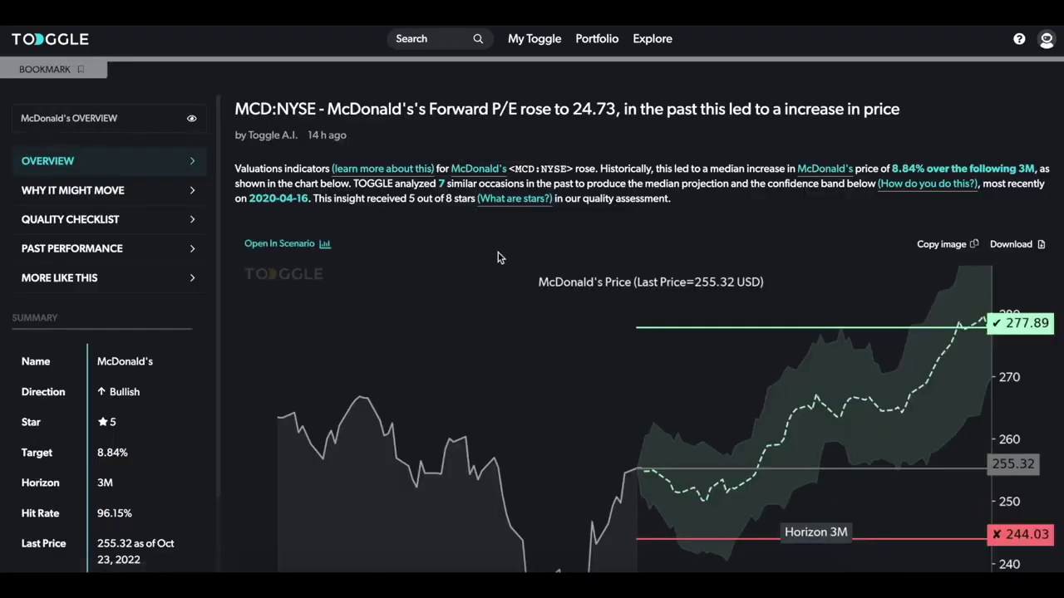
{"action": "left_click", "coordinate": [310, 244]}
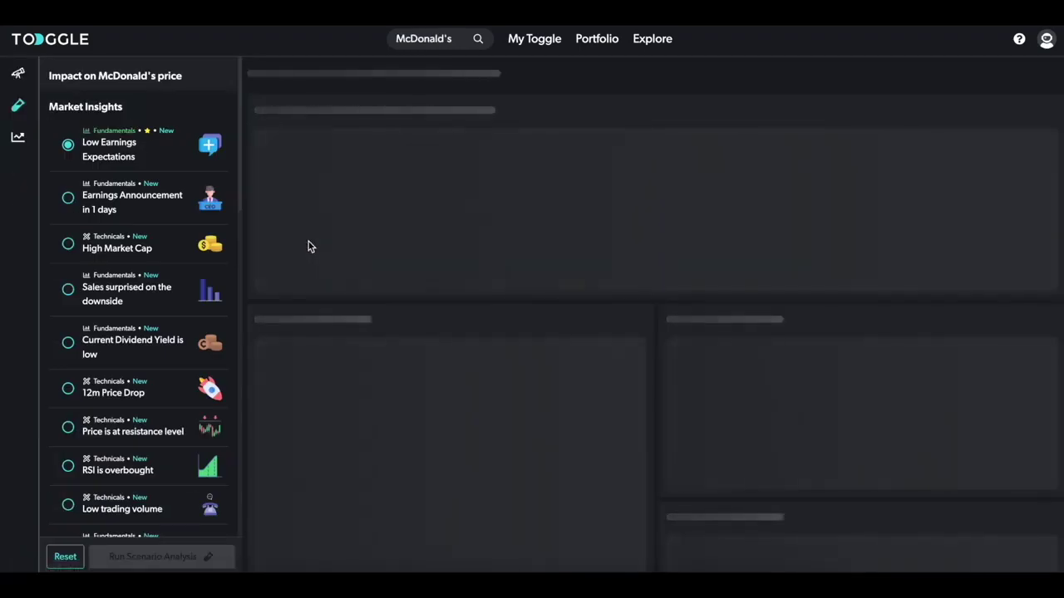
{"action": "scroll", "coordinate": [160, 320], "scroll_direction": "down", "scroll_amount": 4}
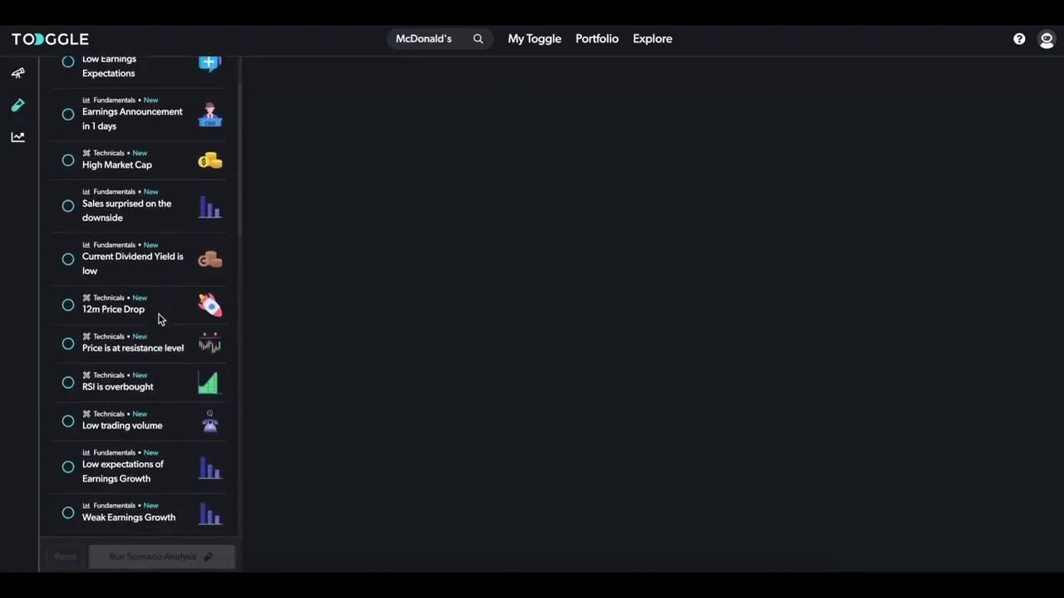
{"action": "scroll", "coordinate": [159, 320], "scroll_direction": "down", "scroll_amount": 5}
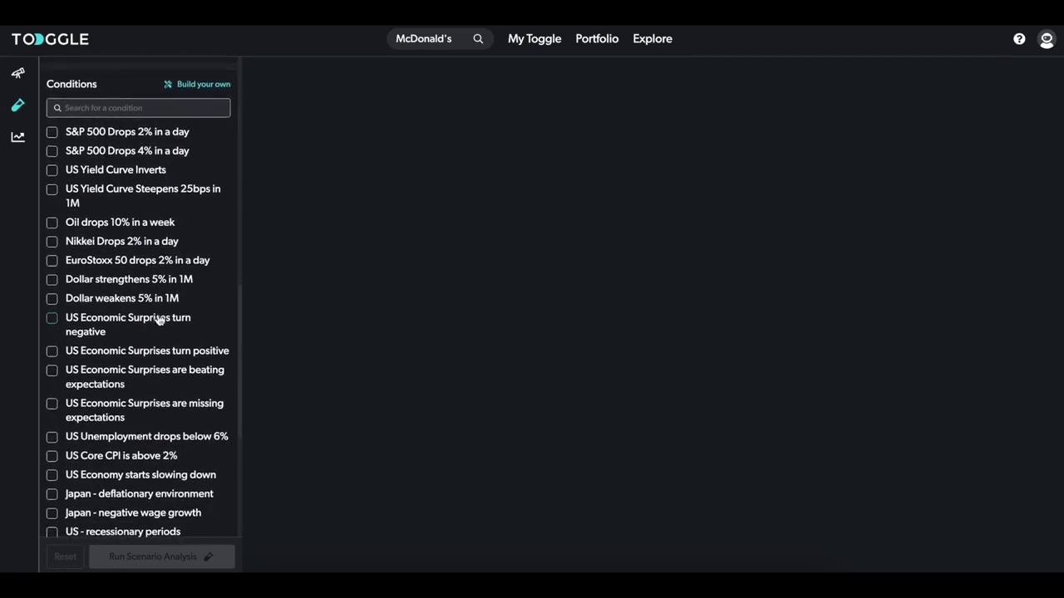
{"action": "scroll", "coordinate": [160, 319], "scroll_direction": "down", "scroll_amount": 1}
{"action": "scroll", "coordinate": [160, 319], "scroll_direction": "down", "scroll_amount": 1}
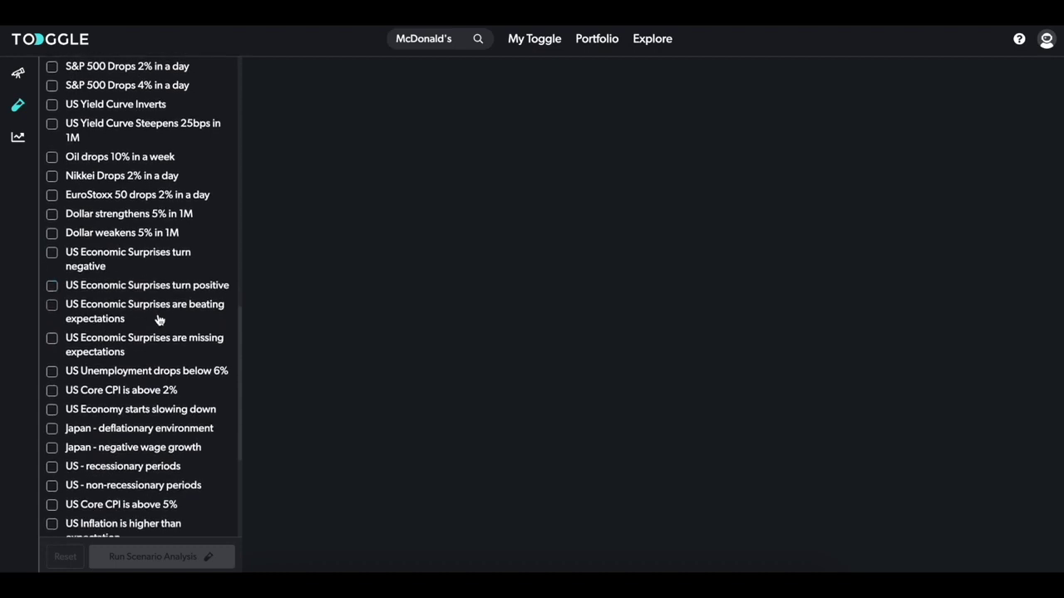
{"action": "scroll", "coordinate": [159, 320], "scroll_direction": "down", "scroll_amount": 4}
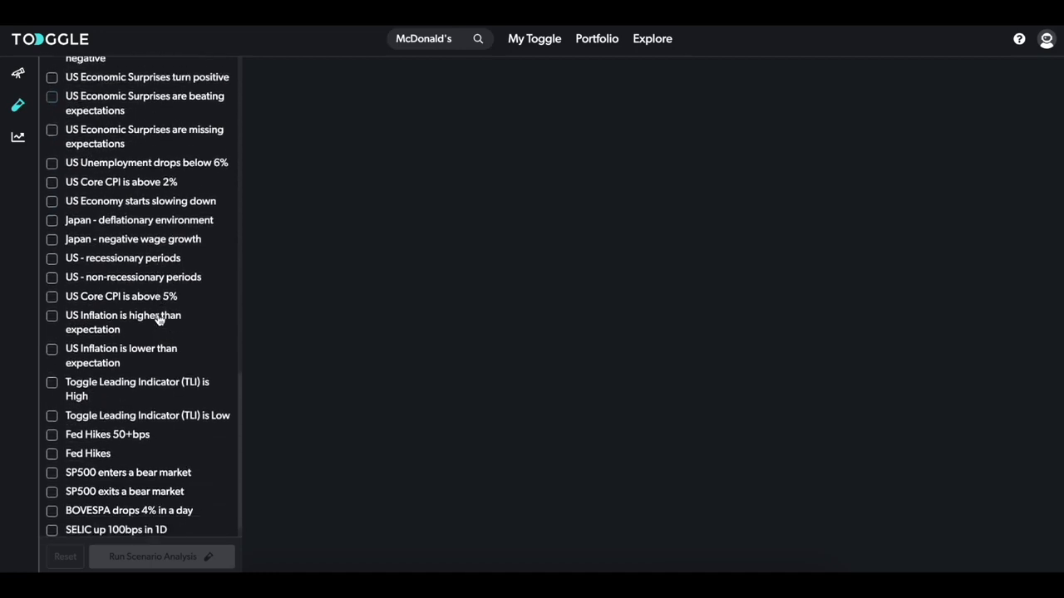
{"action": "scroll", "coordinate": [159, 319], "scroll_direction": "up", "scroll_amount": 8}
Create a custom condition: McDonald's EPS Surprise $ Difference is above 0.01.
{"action": "left_click", "coordinate": [197, 297]}
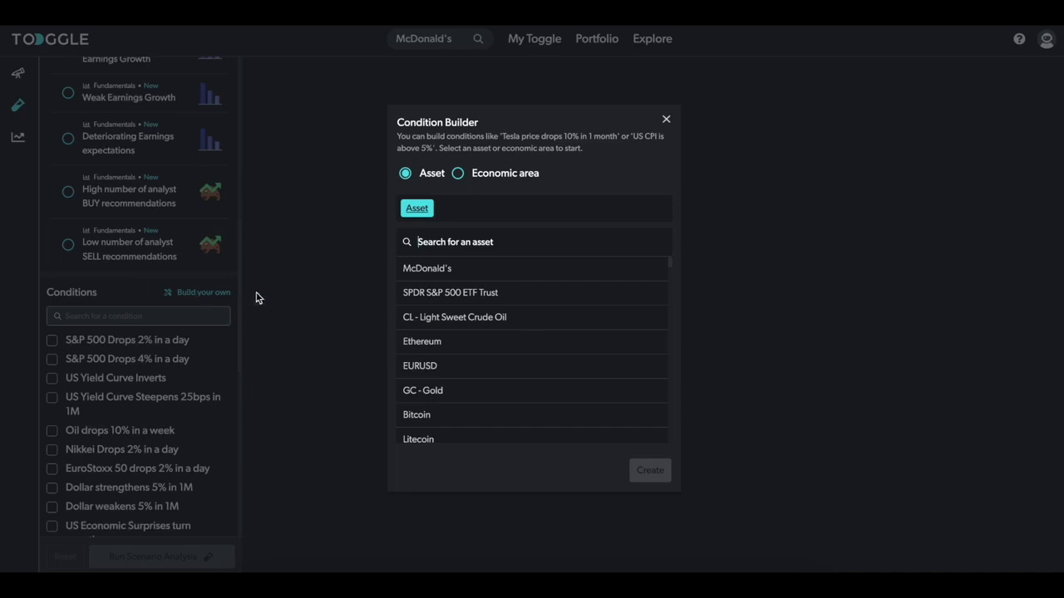
{"action": "left_click", "coordinate": [418, 270]}
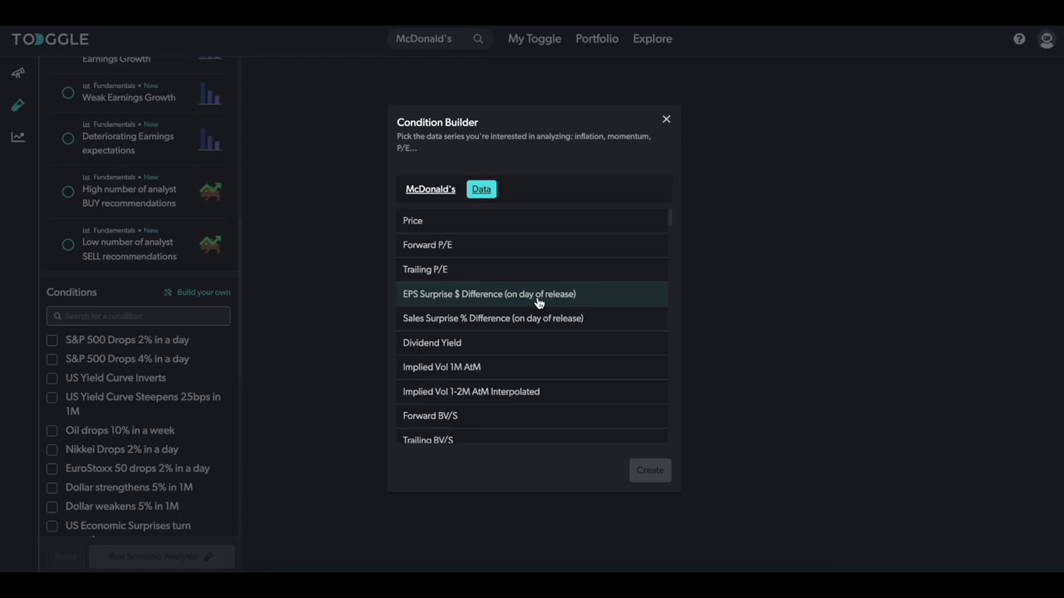
{"action": "left_click", "coordinate": [538, 303]}
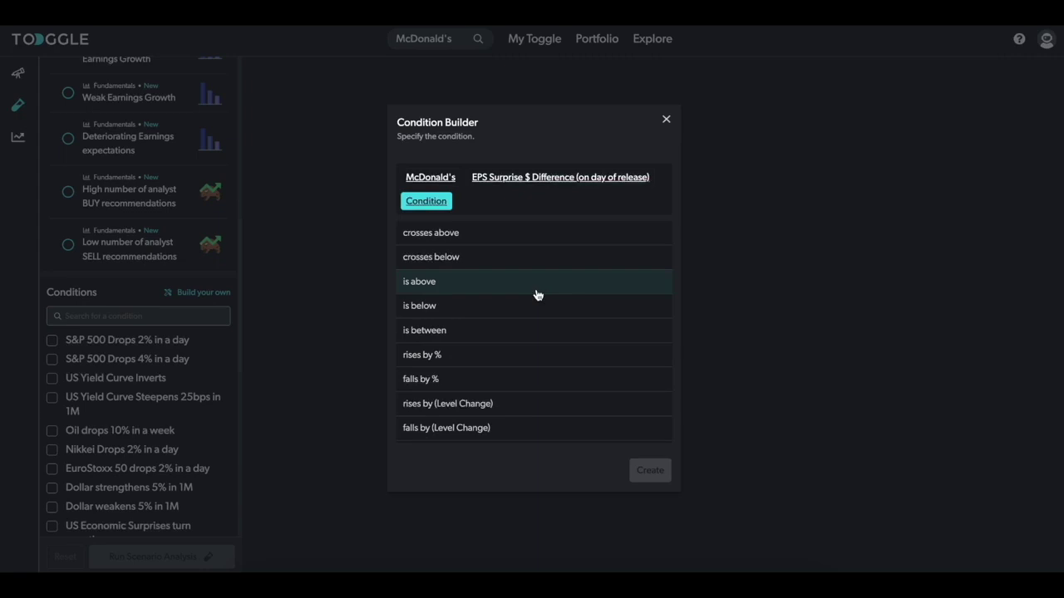
{"action": "left_click", "coordinate": [538, 295]}
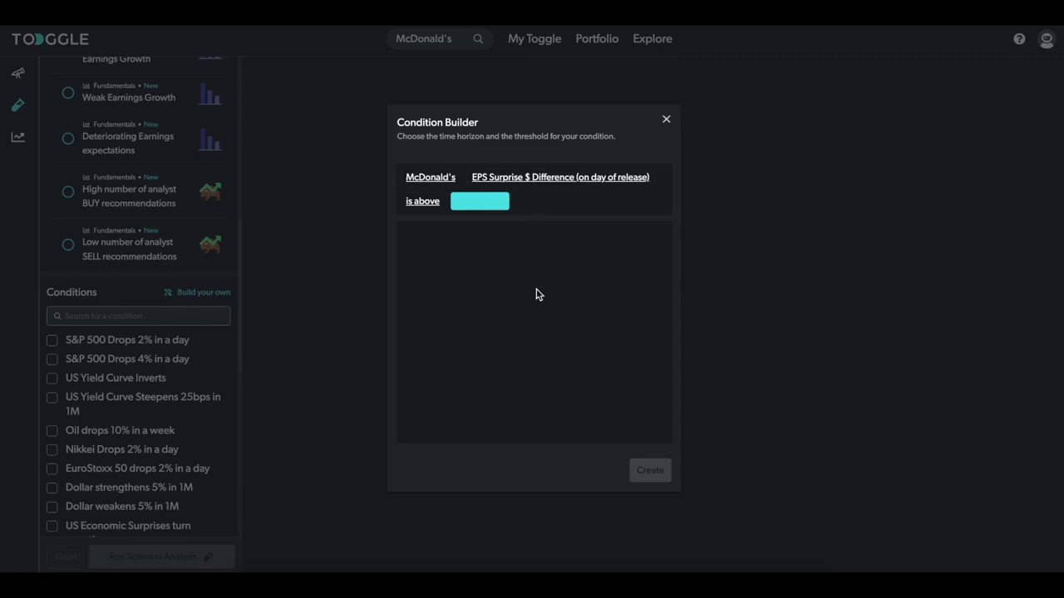
{"action": "type", "text": "0.01"}
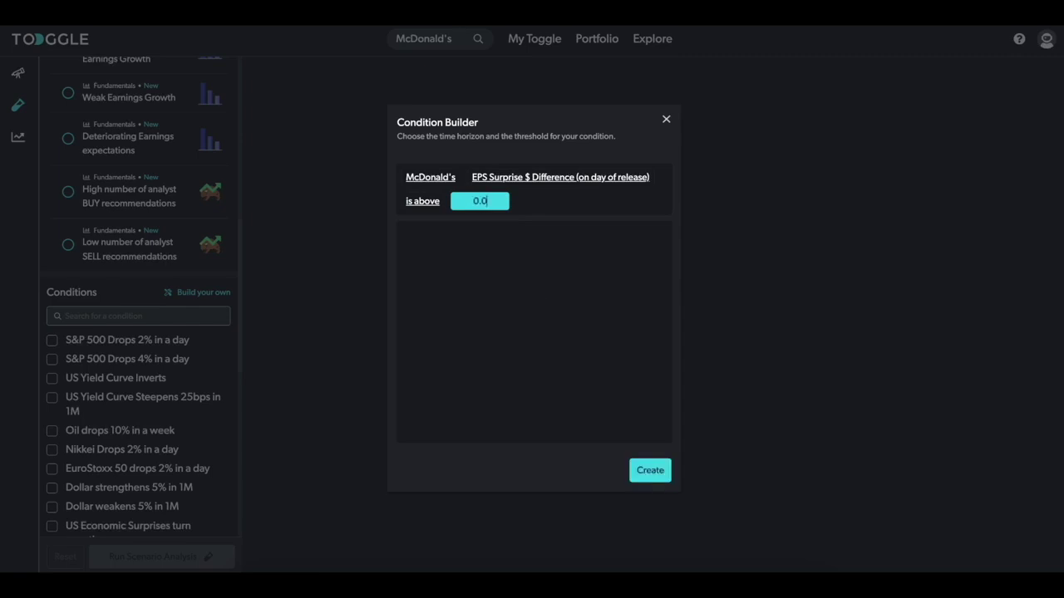
{"action": "left_click", "coordinate": [636, 472]}
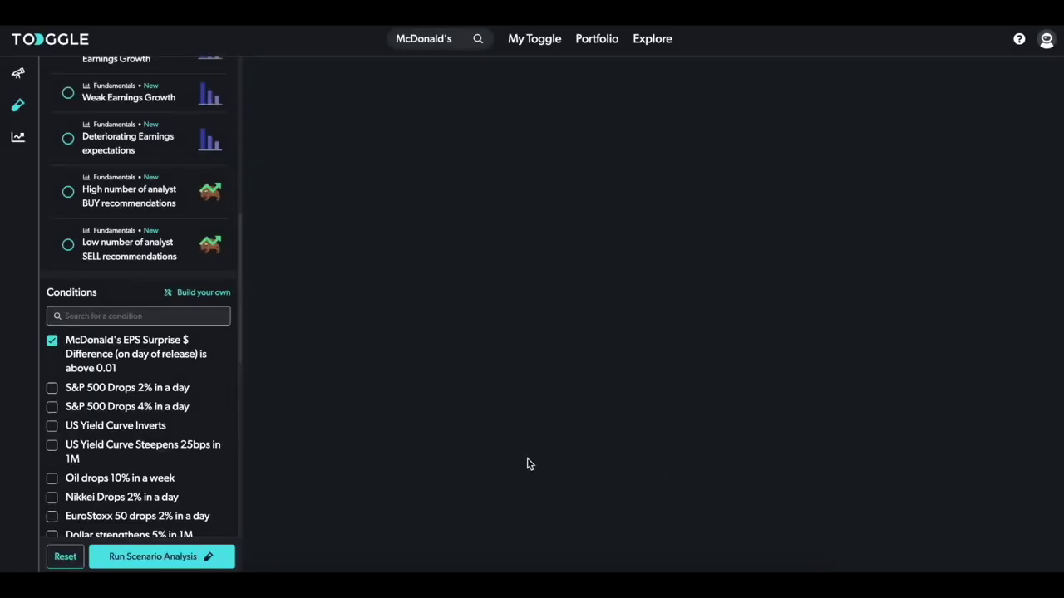
{"action": "scroll", "coordinate": [204, 328], "scroll_direction": "up", "scroll_amount": 1}
Add a McDonald's Sales Surprise % Difference above 0.01 condition and run the backtest.
{"action": "left_click", "coordinate": [204, 326]}
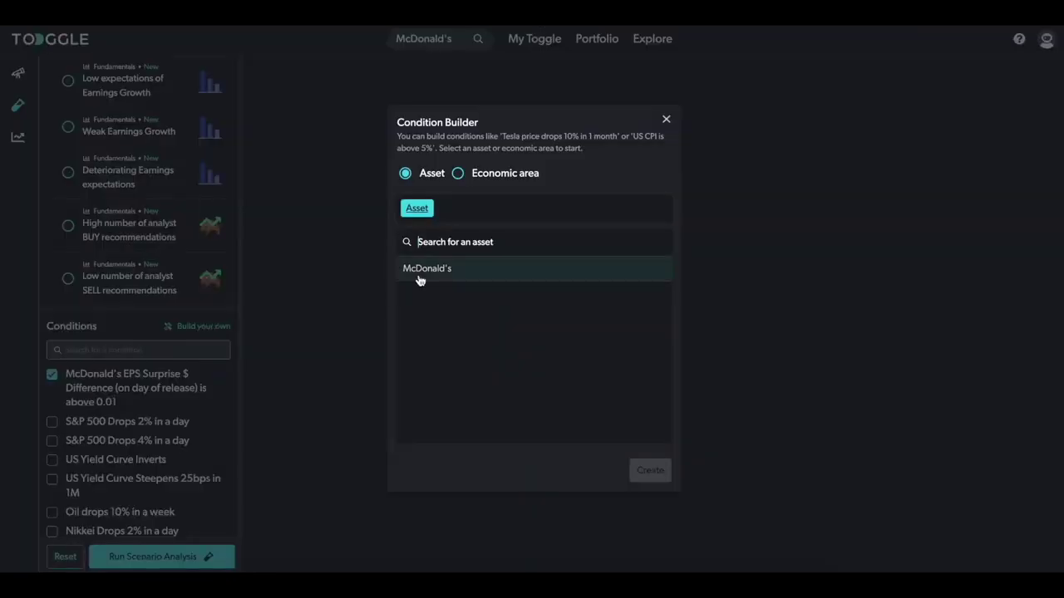
{"action": "left_click", "coordinate": [469, 270]}
{"action": "left_click", "coordinate": [466, 314]}
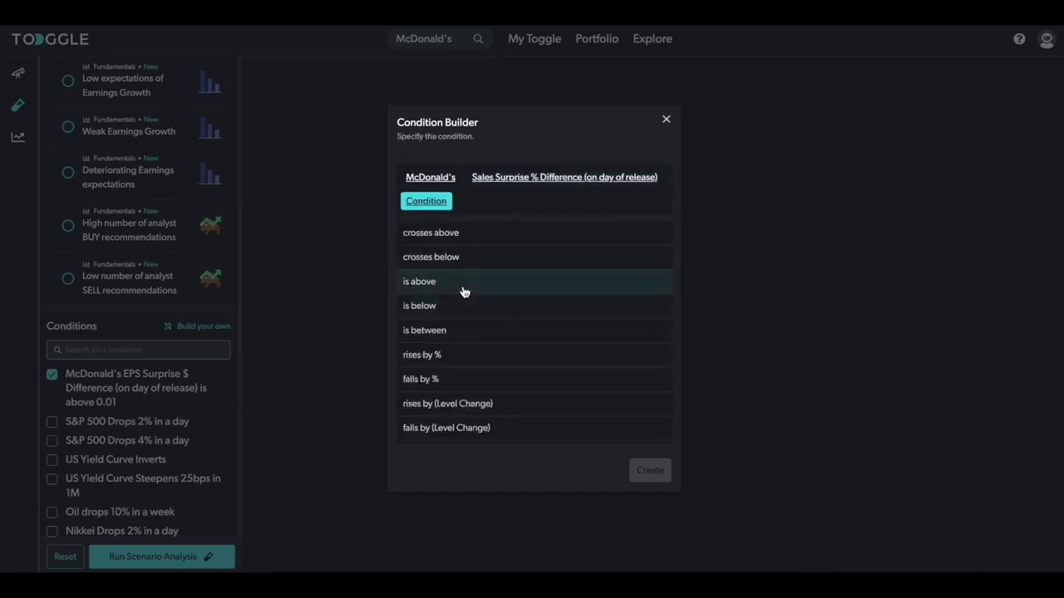
{"action": "left_click", "coordinate": [463, 283]}
{"action": "type", "text": "0."}
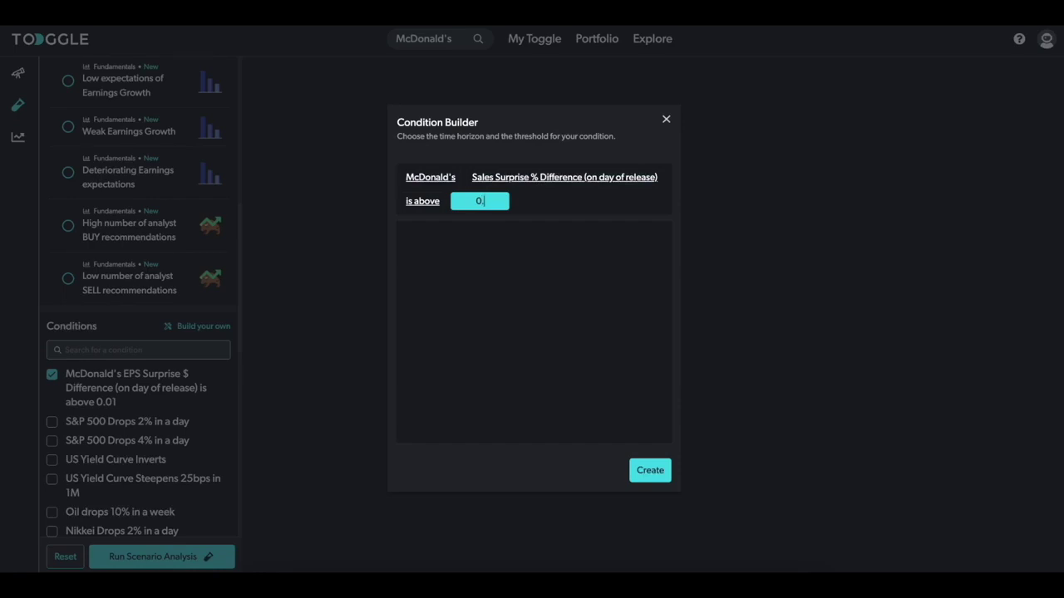
{"action": "type", "text": "01"}
{"action": "left_click", "coordinate": [652, 478]}
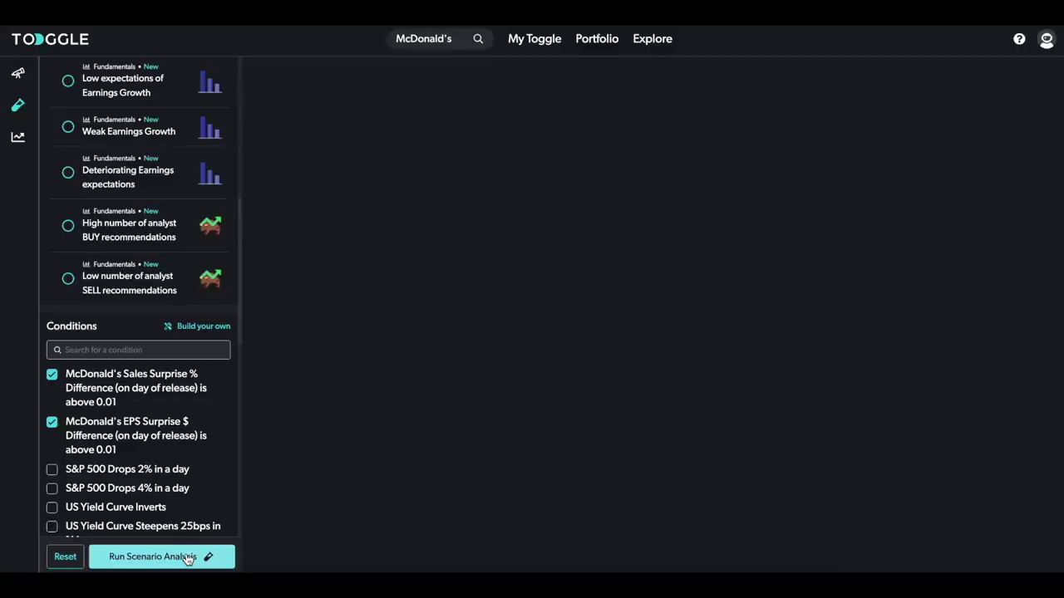
{"action": "left_click", "coordinate": [186, 557]}
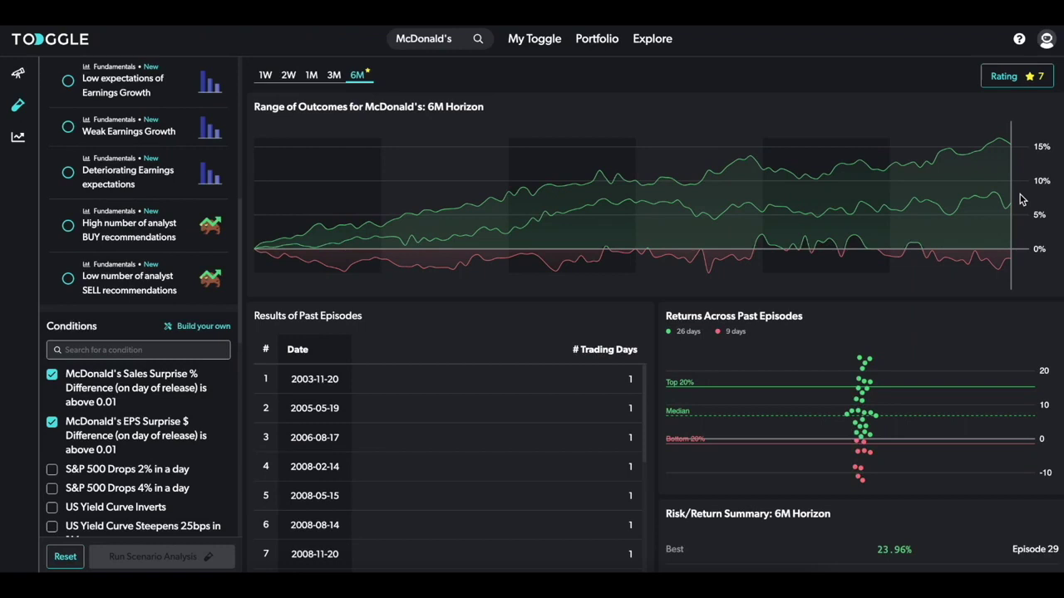
Switch results to the 1W horizon and inspect the past episodes table and scatter points.
{"action": "left_click", "coordinate": [265, 75]}
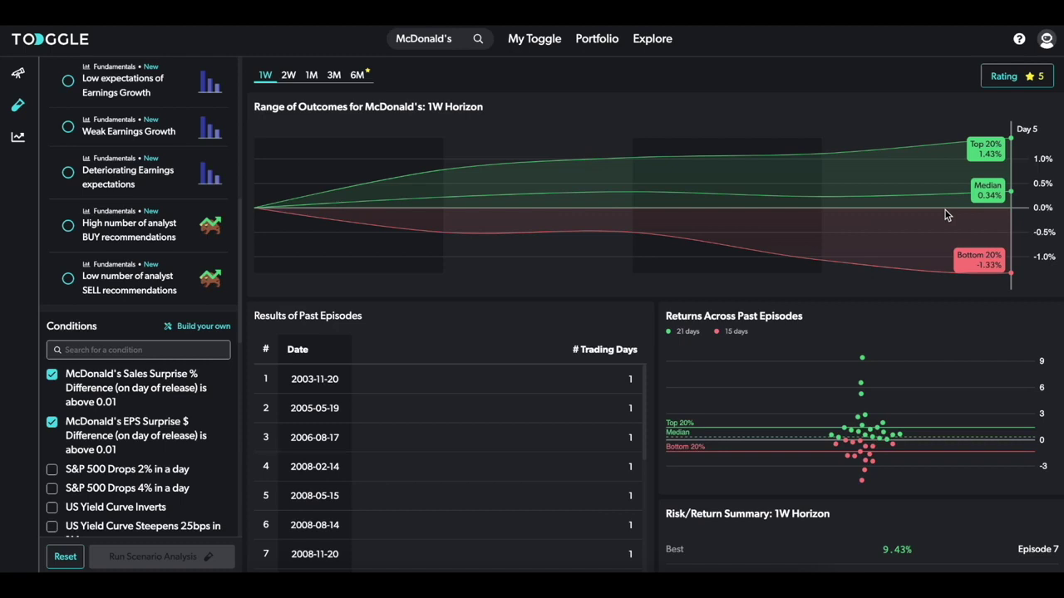
{"action": "scroll", "coordinate": [449, 466], "scroll_direction": "down", "scroll_amount": 4}
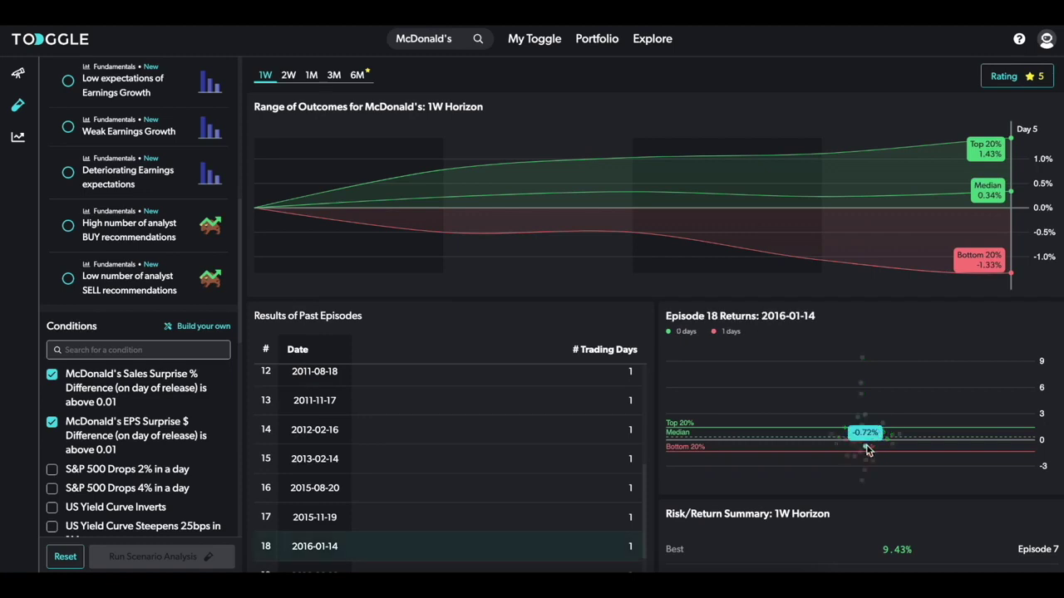
{"action": "mouse_move", "coordinate": [872, 449]}
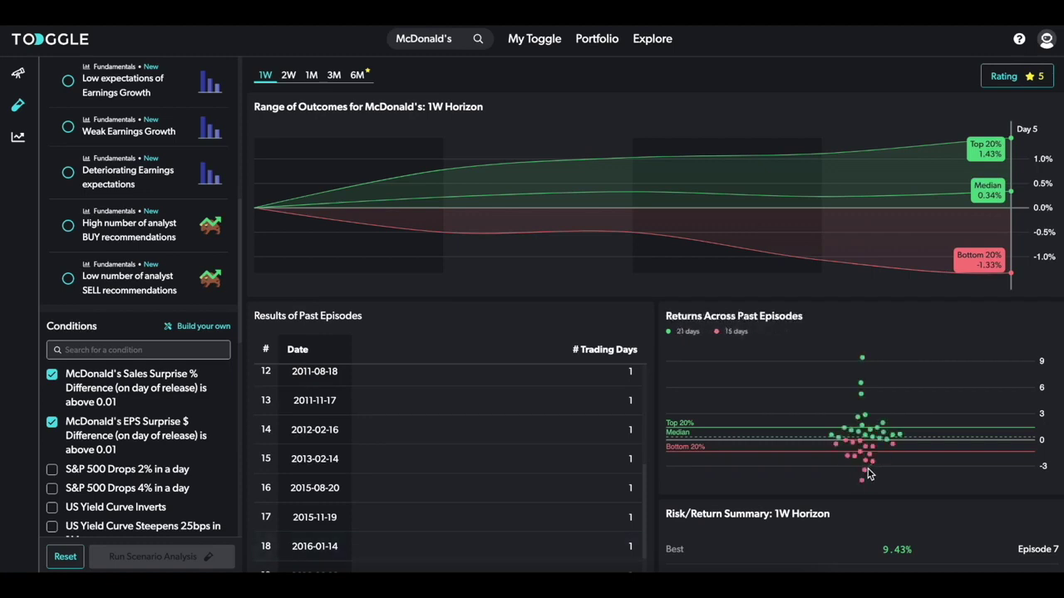
{"action": "mouse_move", "coordinate": [863, 486]}
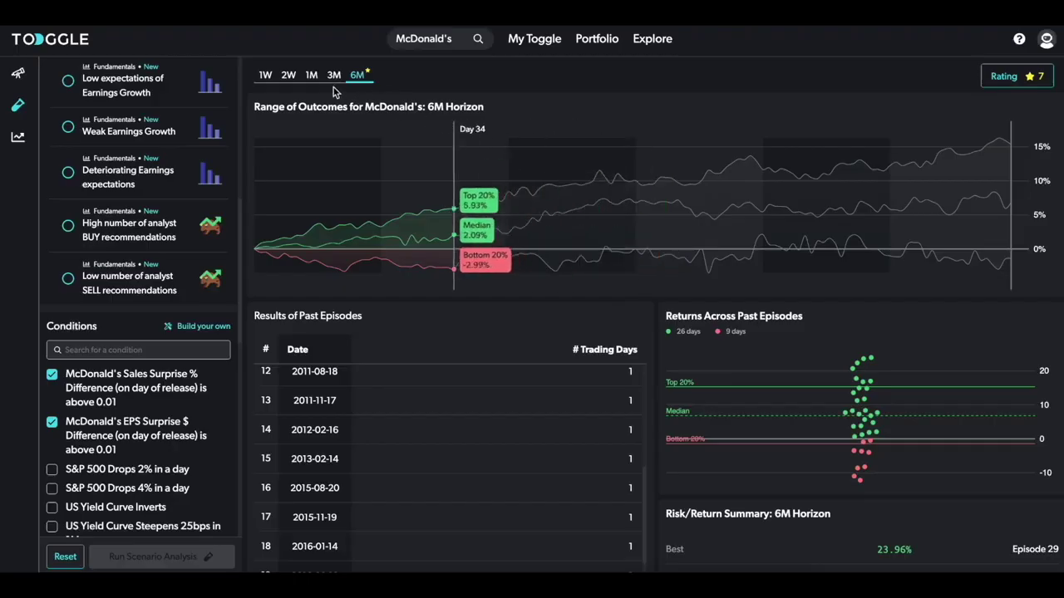
Switch the McDonald's backtest results to the 1M horizon.
{"action": "left_click", "coordinate": [311, 75]}
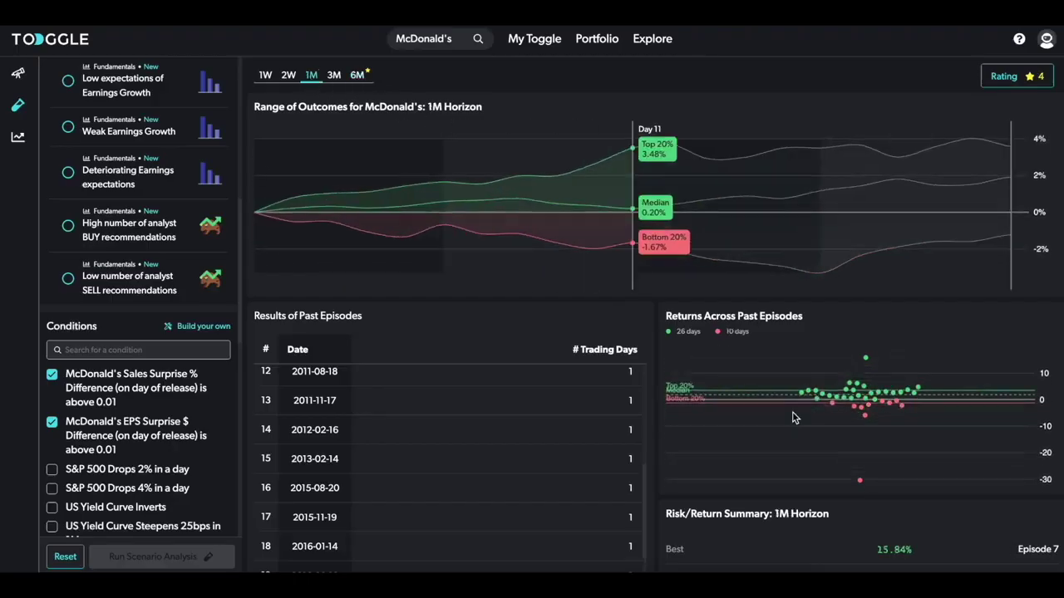
Scroll down through the 1M backtest results.
{"action": "scroll", "coordinate": [792, 412], "scroll_direction": "down", "scroll_amount": 2}
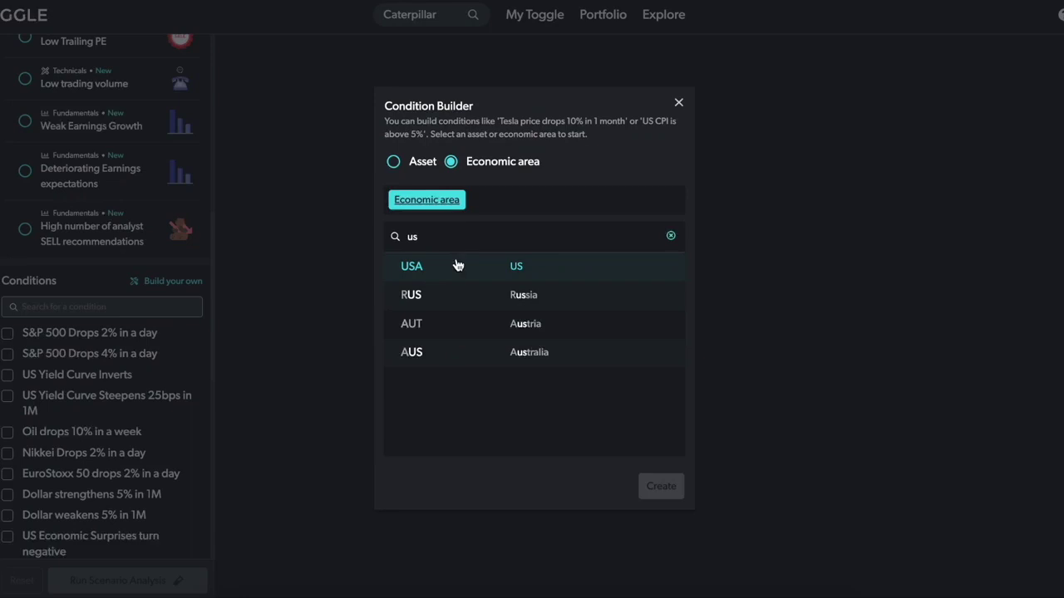
Backtest Caterpillar on US ISM Manufacturing New Orders PMI crossing below 50 and view the 2W results.
{"action": "left_click", "coordinate": [458, 264]}
{"action": "scroll", "coordinate": [463, 313], "scroll_direction": "down", "scroll_amount": 2}
{"action": "scroll", "coordinate": [463, 309], "scroll_direction": "down", "scroll_amount": 4}
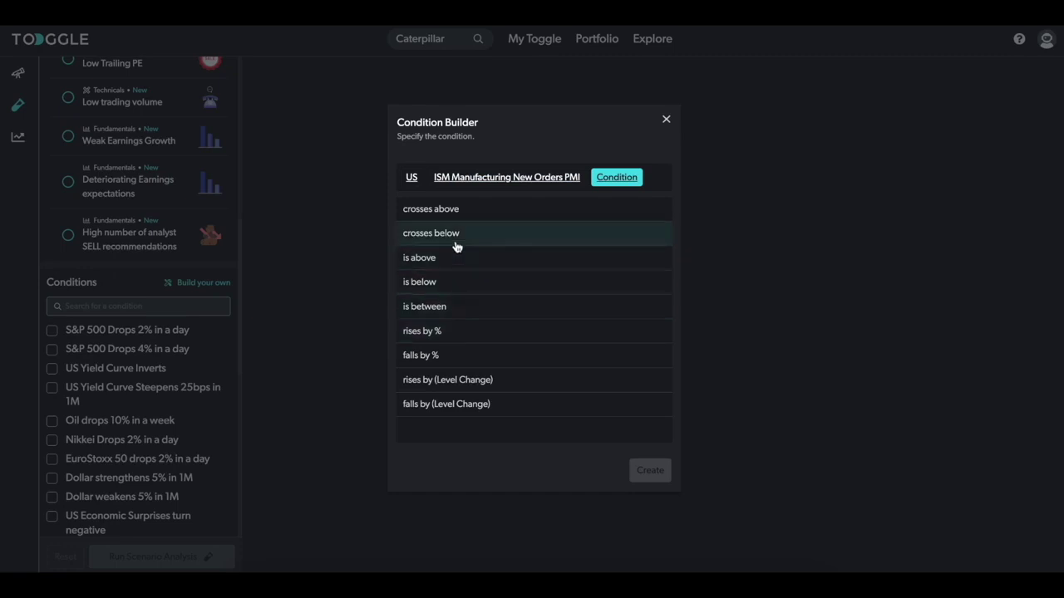
{"action": "left_click", "coordinate": [455, 242]}
{"action": "type", "text": "50"}
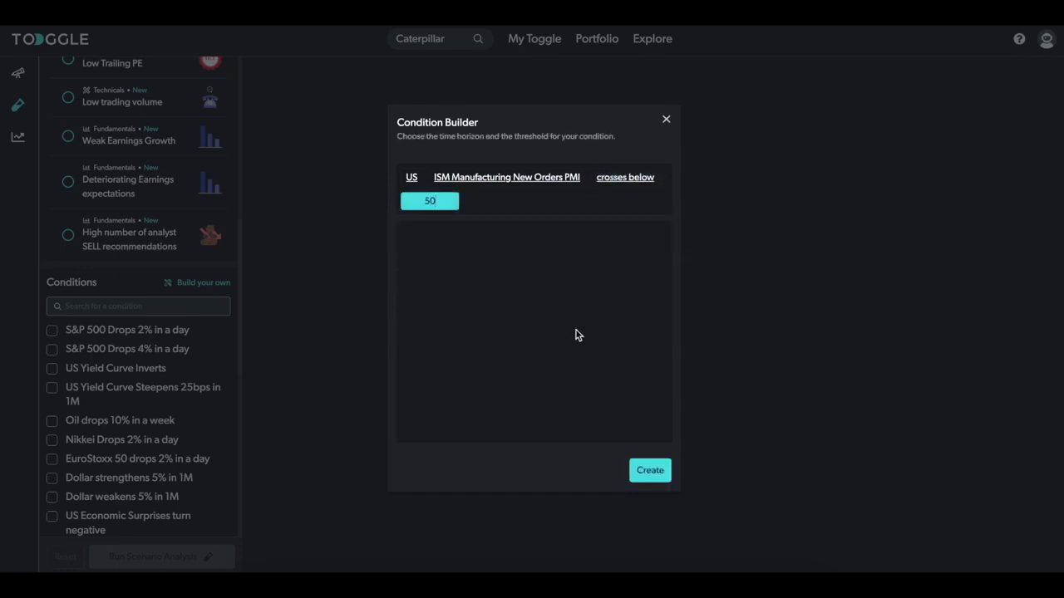
{"action": "left_click", "coordinate": [649, 470]}
{"action": "left_click", "coordinate": [129, 557]}
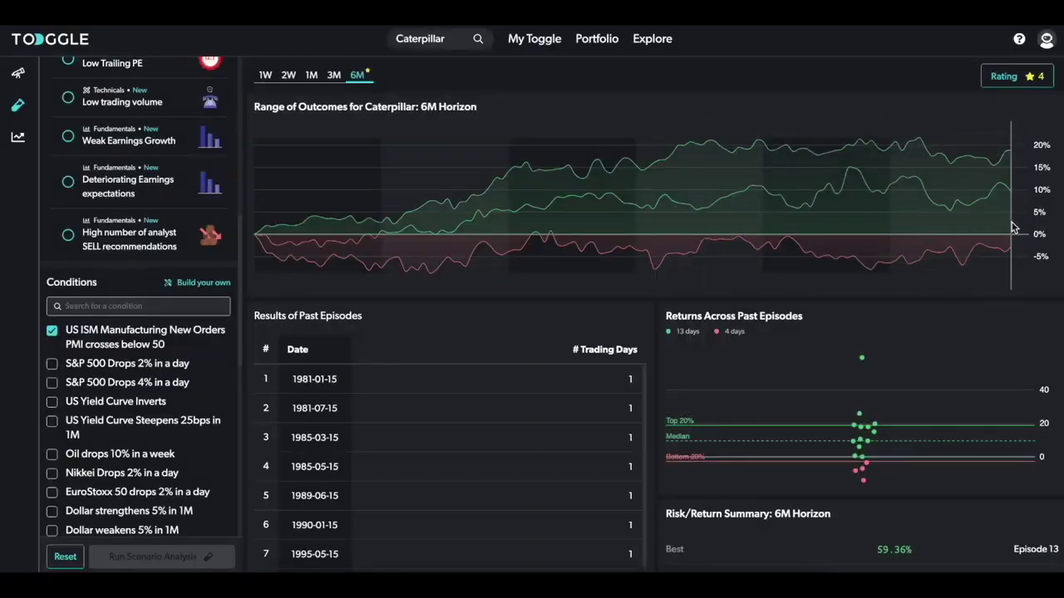
{"action": "left_click", "coordinate": [289, 76]}
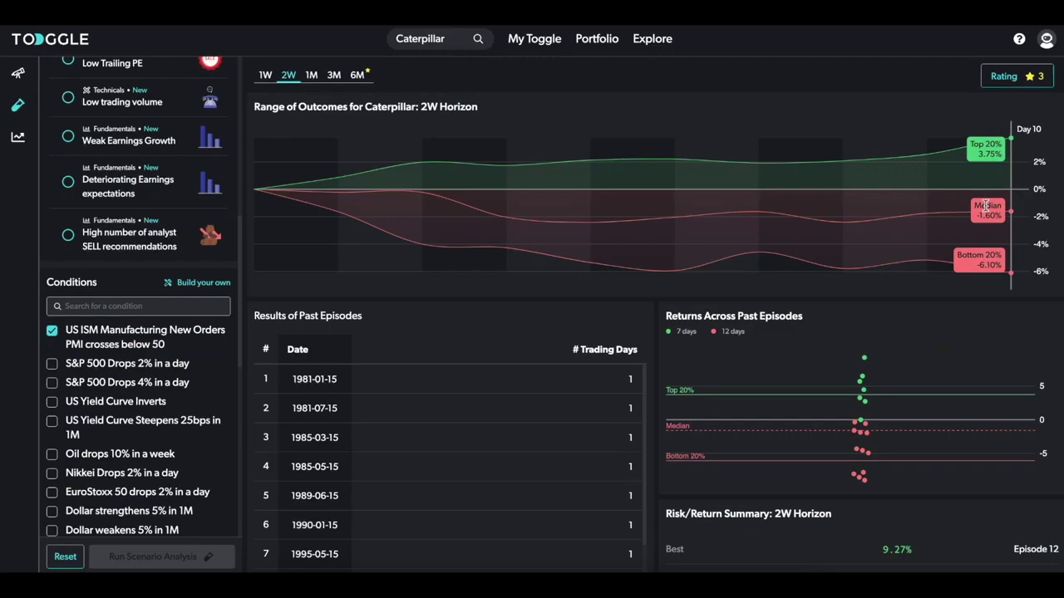